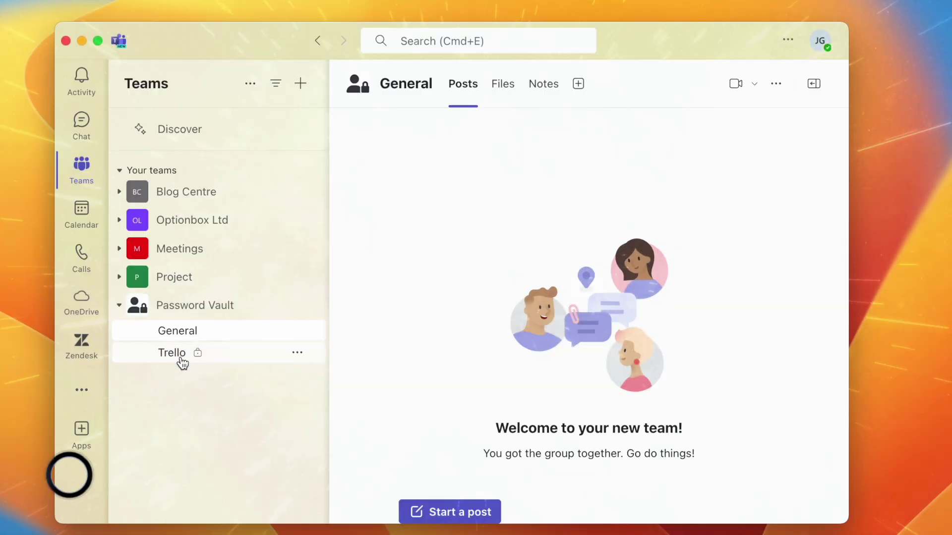
Expand the Trello channel's saved post and copy its Login snippet text
left_click(180, 360)
left_click(436, 347)
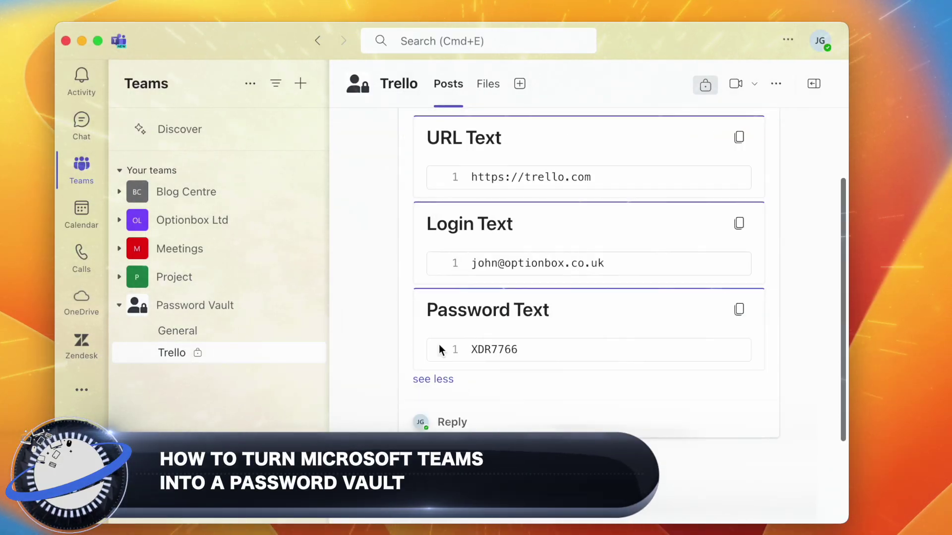
left_click(739, 231)
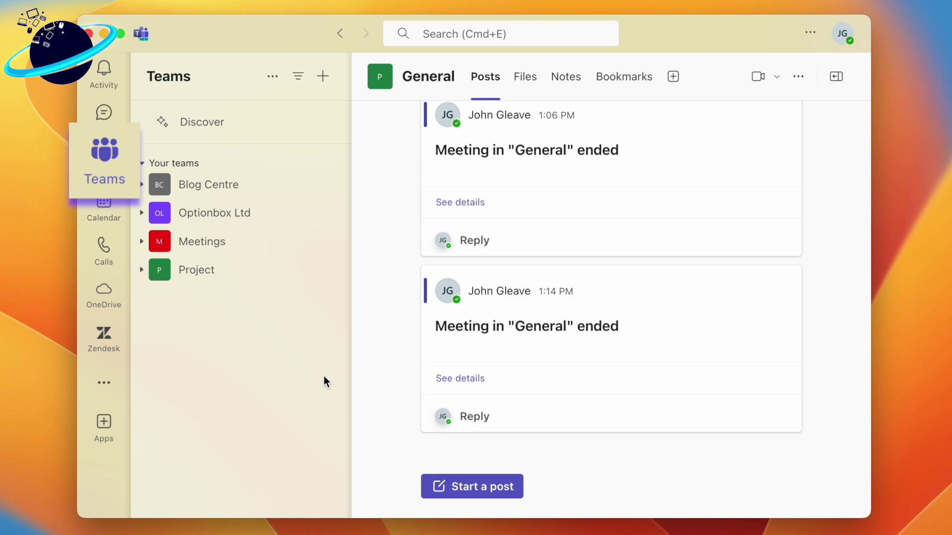
Create a private team 'Password Vault' described as 'Storage for logins and passwords'
left_click(323, 88)
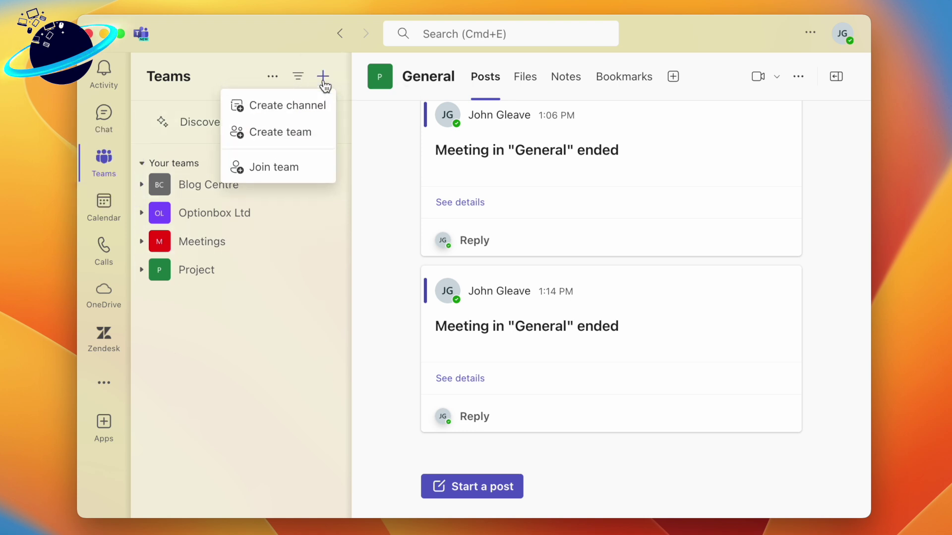
left_click(309, 141)
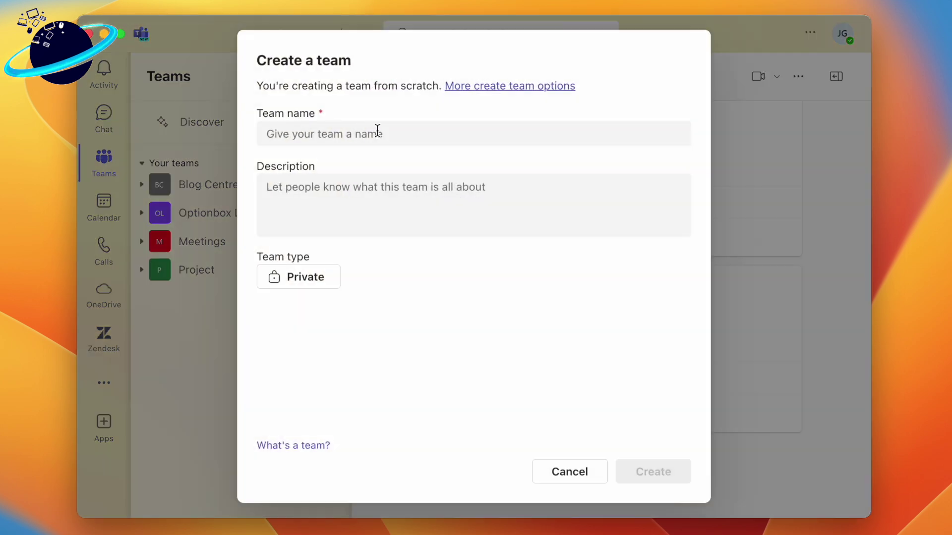
left_click(377, 130)
type("Password Vault")
left_click(367, 184)
type("Storage for logins and passwords")
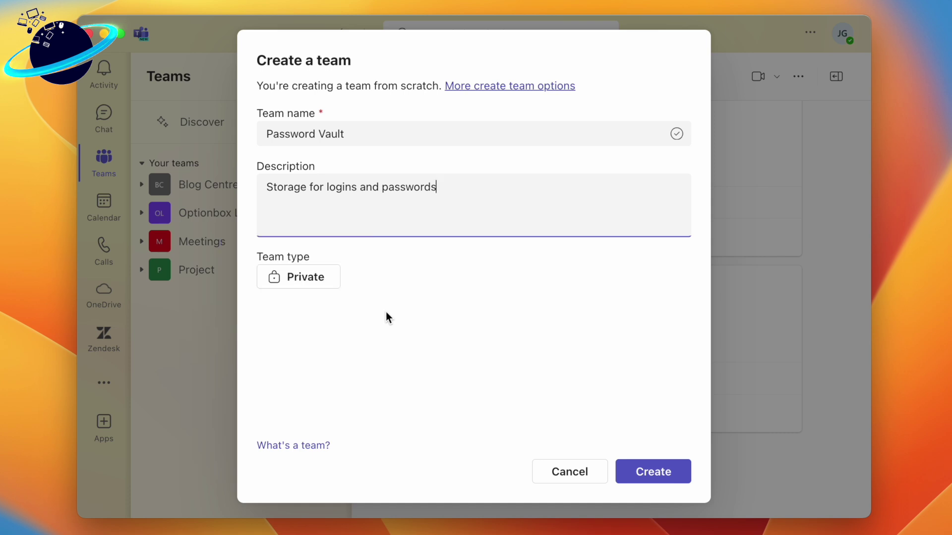
left_click(654, 471)
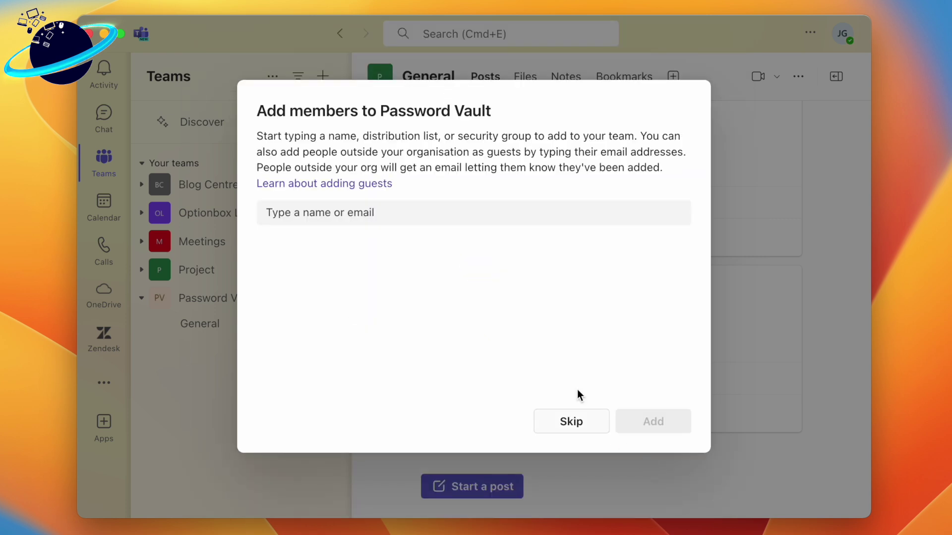
Search for the colleague by name and add them to Password Vault
left_click(451, 213)
type("jack")
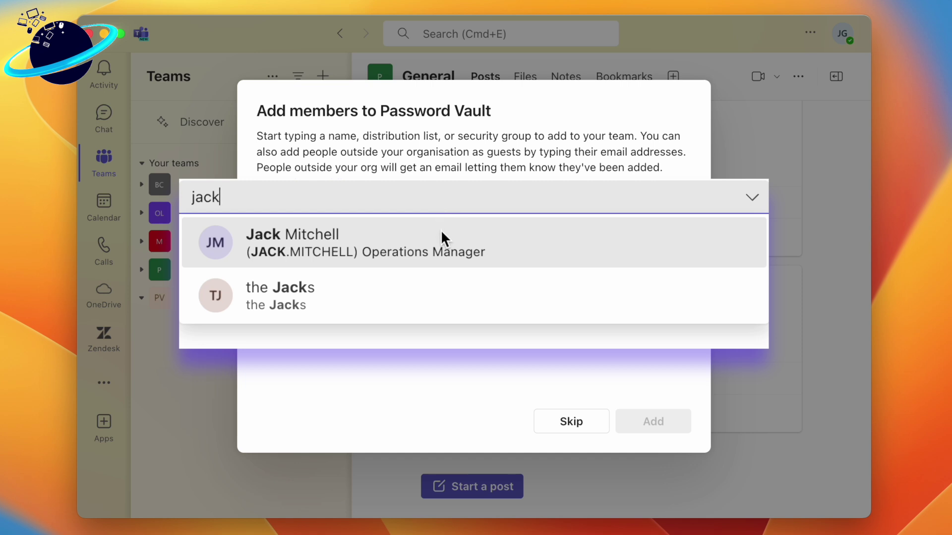
left_click(442, 233)
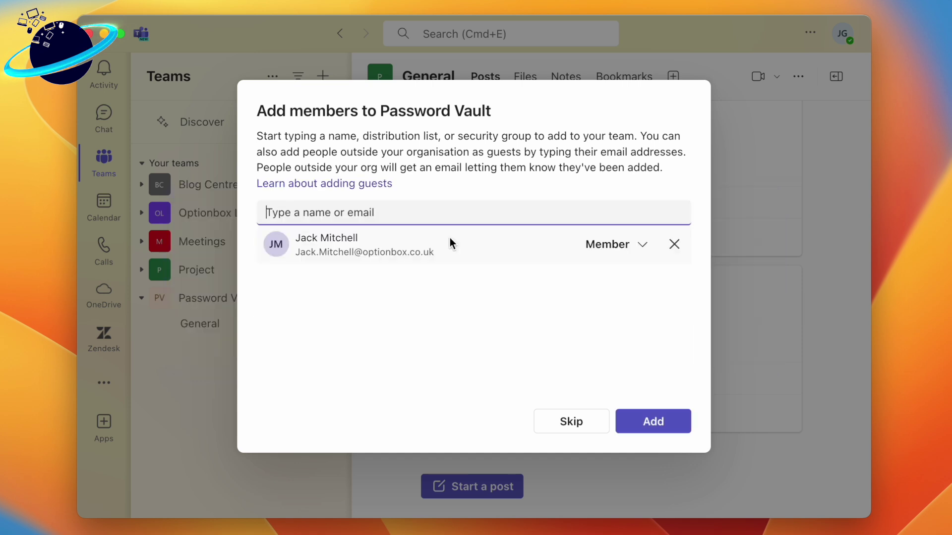
left_click(628, 418)
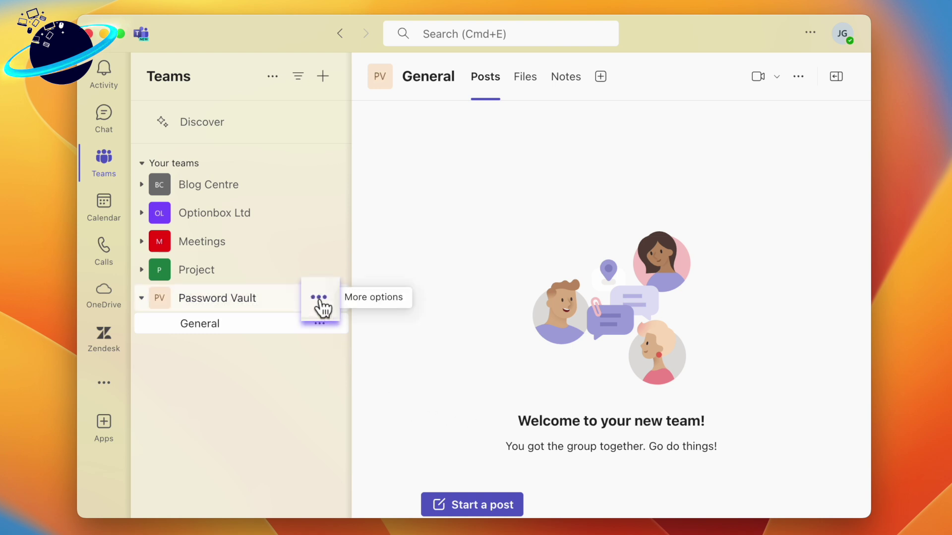
Add a channel named 'Trello' to Password Vault with the Private channel type
left_click(319, 303)
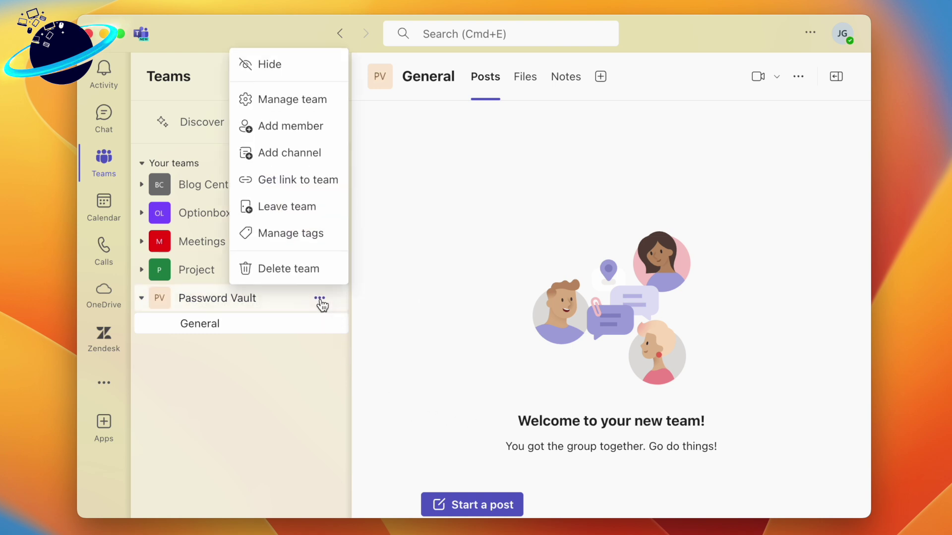
left_click(308, 158)
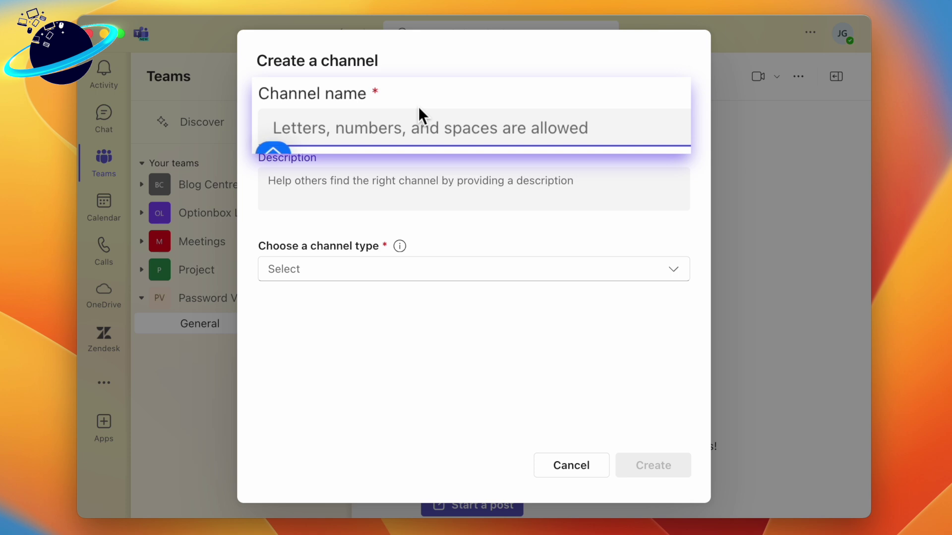
type("Trello")
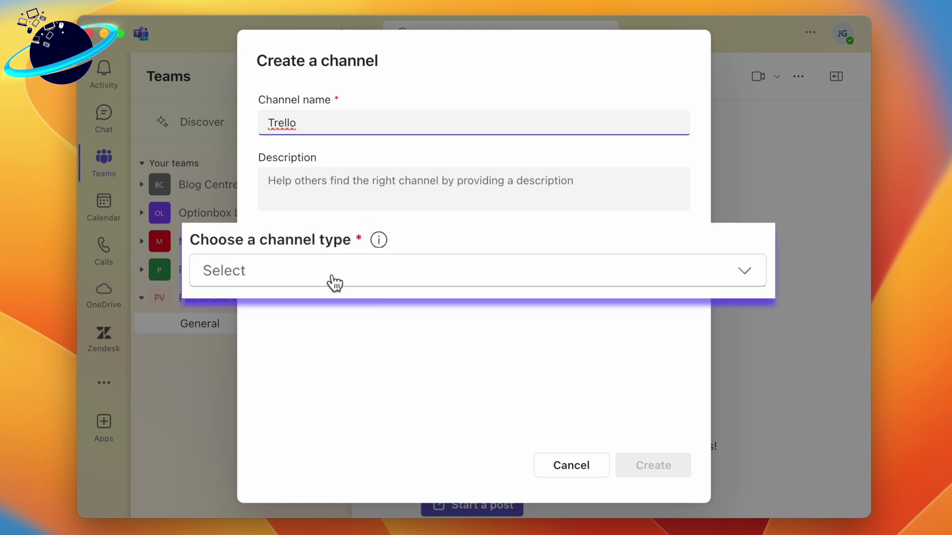
left_click(366, 277)
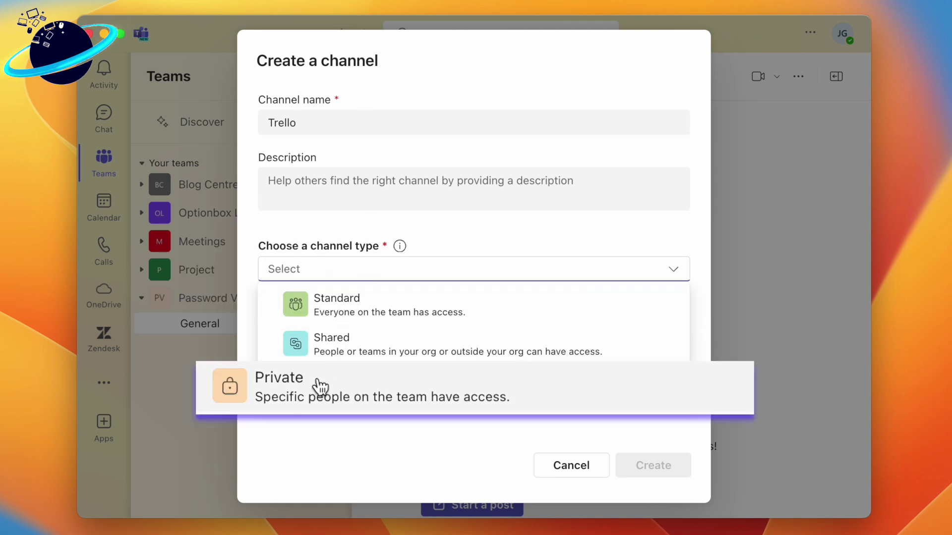
left_click(357, 381)
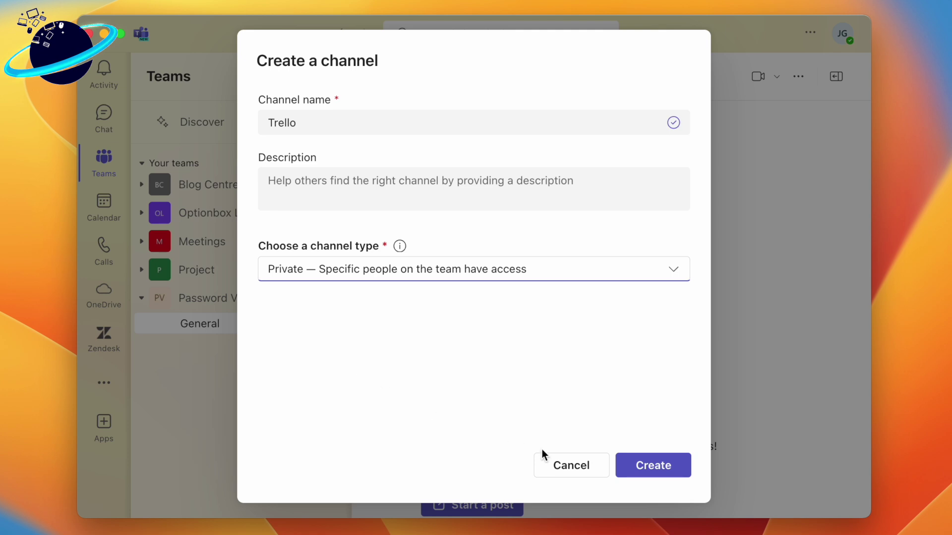
left_click(640, 471)
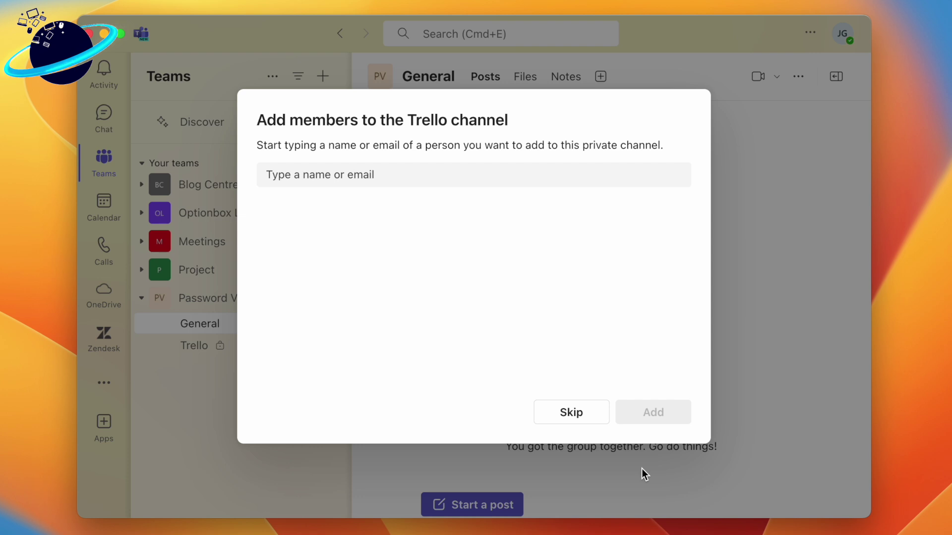
Search for the colleague by name and add them to the private Trello channel
left_click(342, 175)
type("jack")
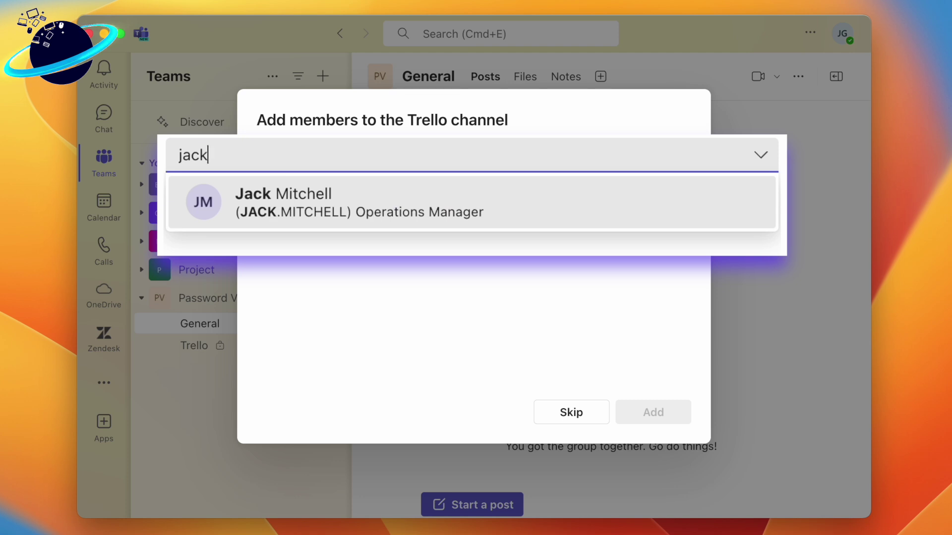
left_click(334, 206)
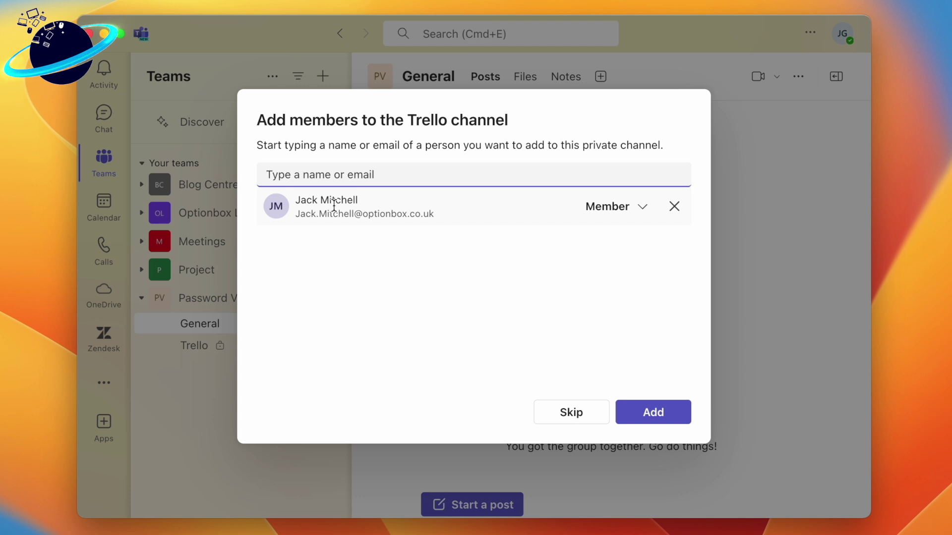
left_click(645, 410)
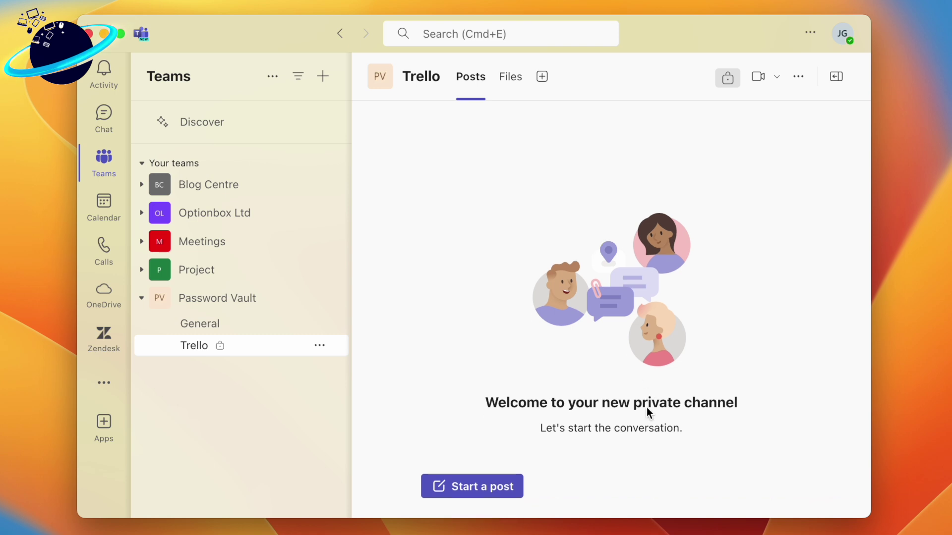
Start a post with subject 'Trello' and show the message's extra formatting options
left_click(468, 487)
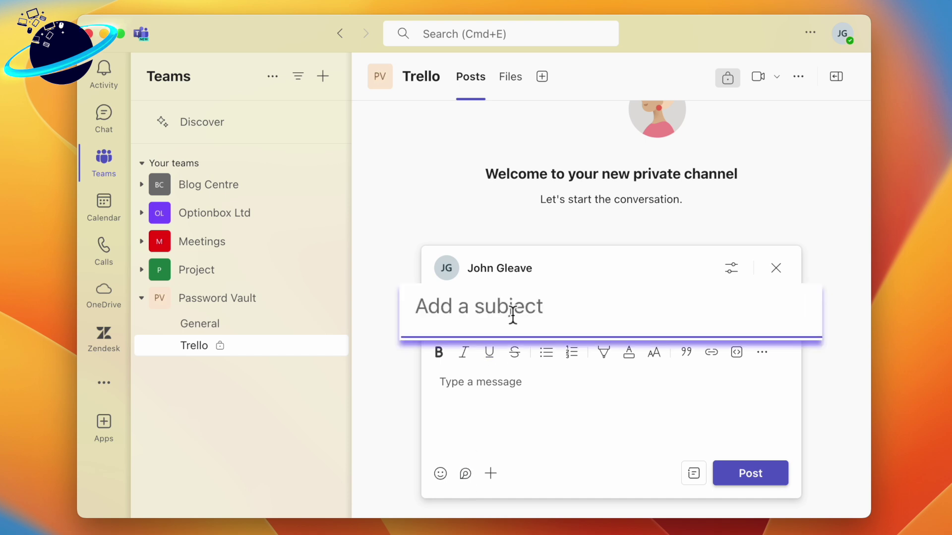
type("Trello")
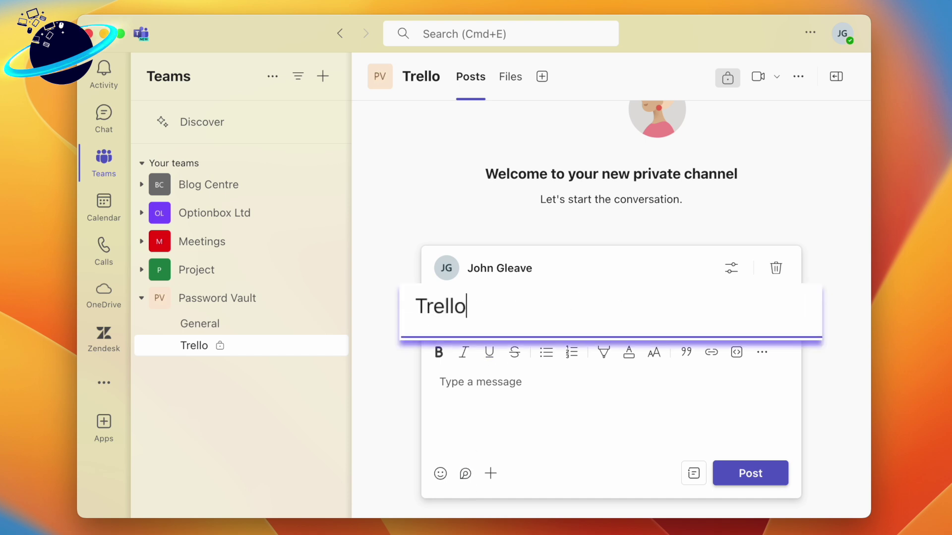
left_click(537, 385)
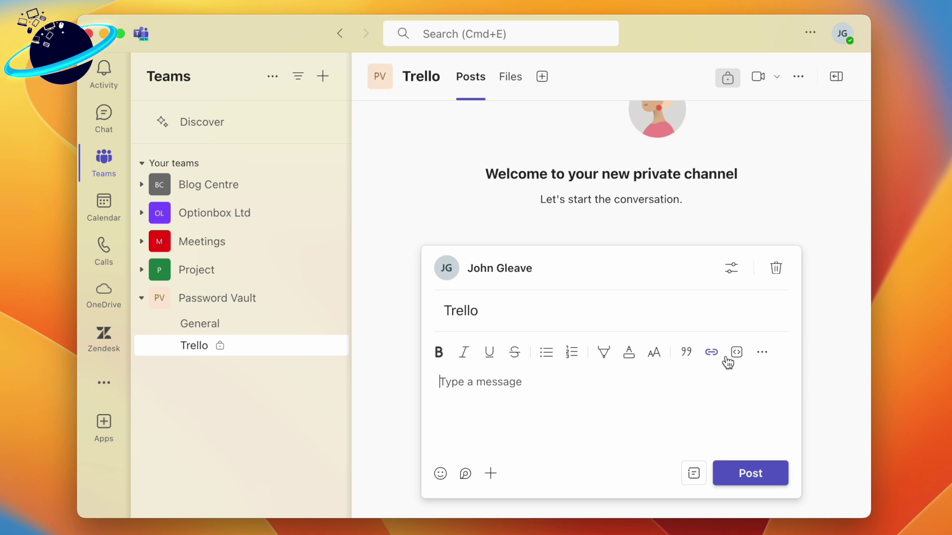
left_click(762, 354)
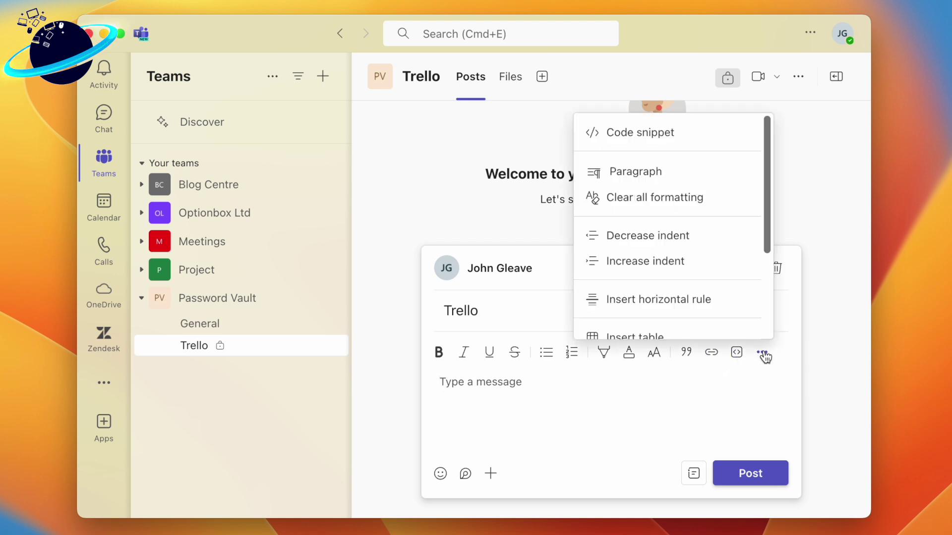
left_click(725, 145)
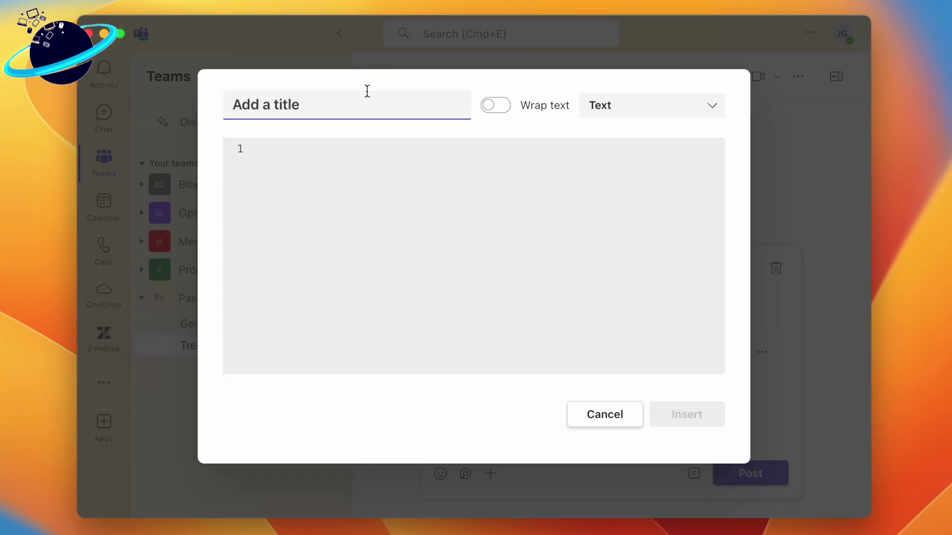
type("URL")
left_click(310, 151)
type("https:")
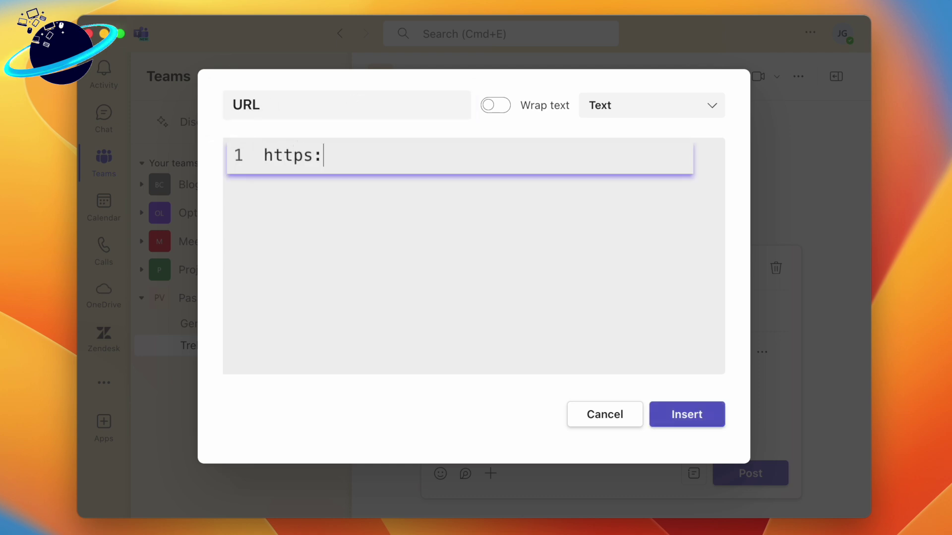
type("//trello.com")
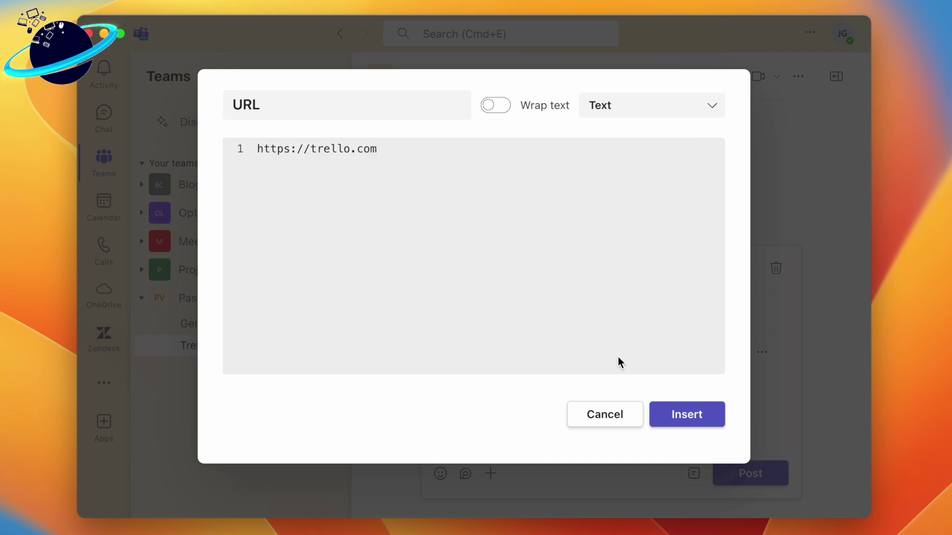
left_click(673, 417)
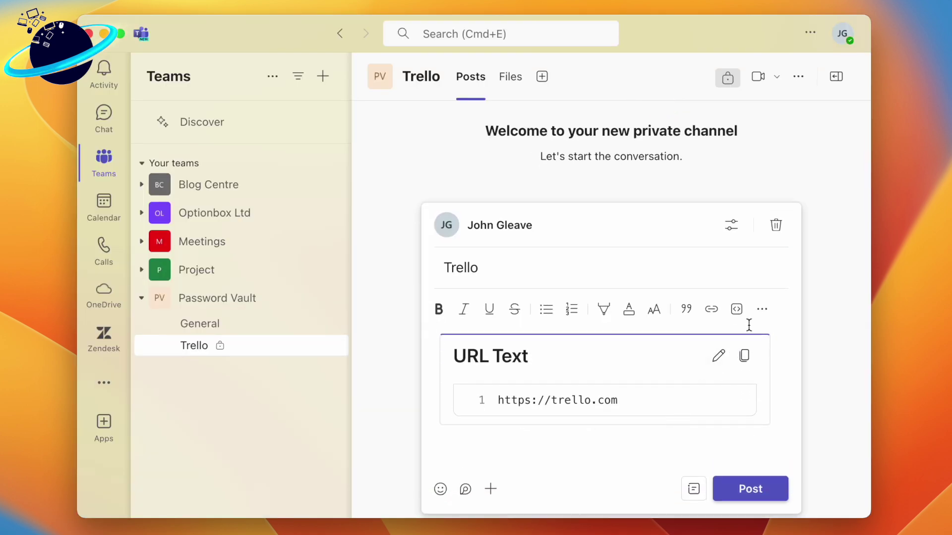
Insert a second code snippet titled 'Login' containing the login e-mail address
left_click(757, 320)
left_click(662, 88)
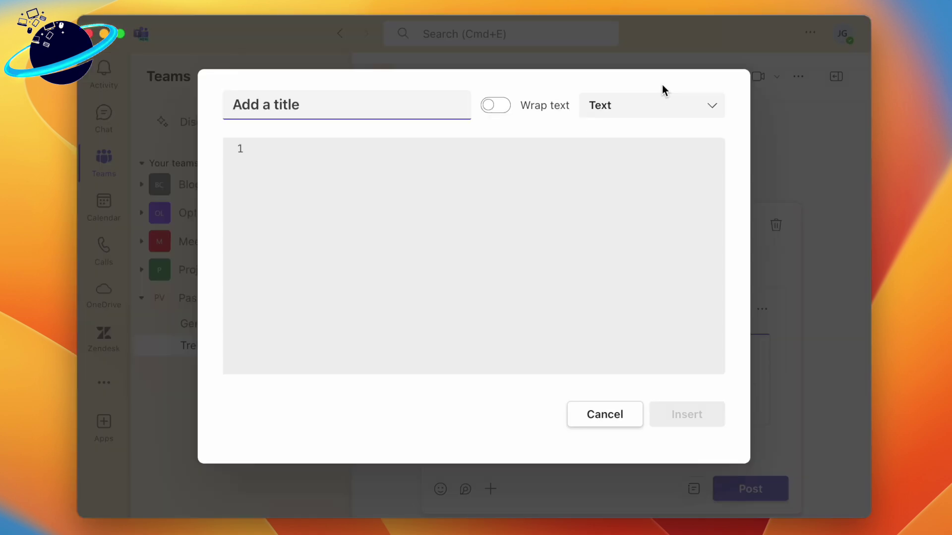
type("Login")
left_click(350, 150)
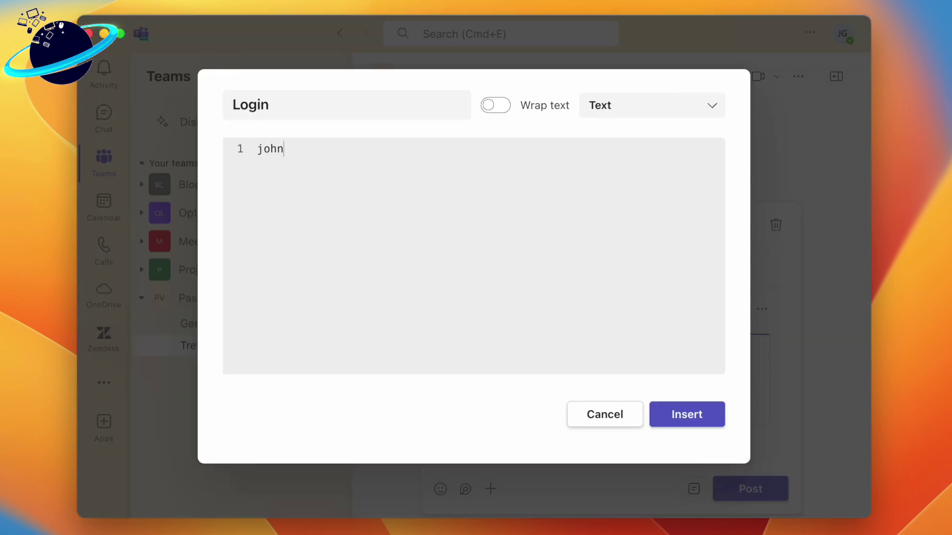
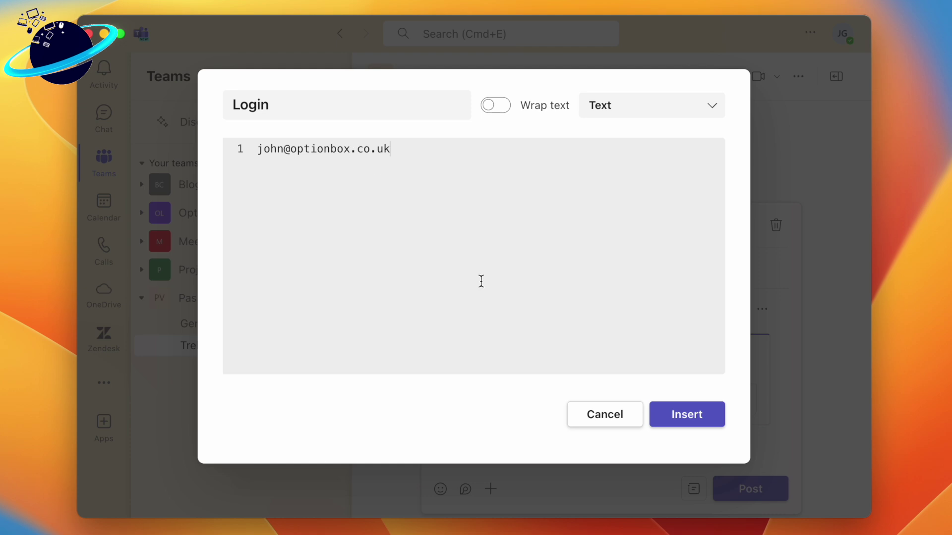
left_click(677, 429)
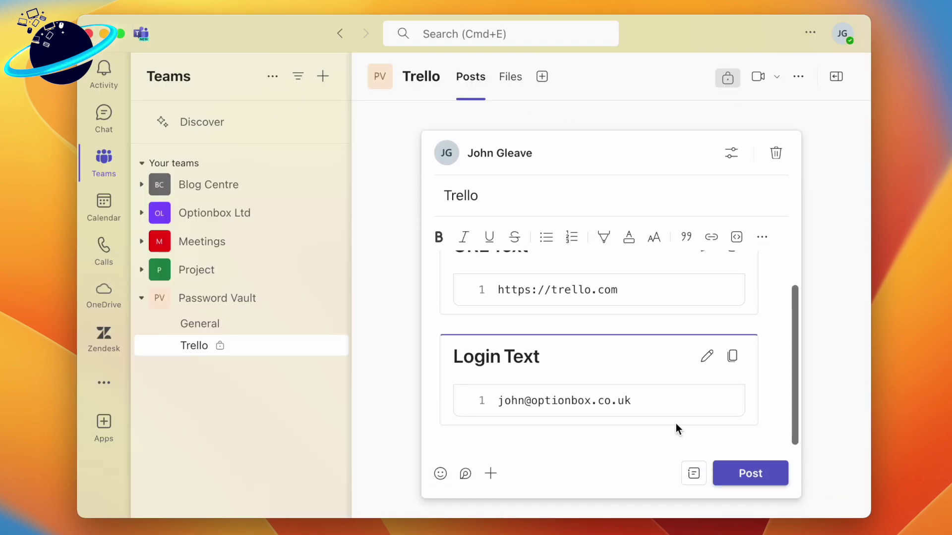
Insert a third code snippet titled 'Password' containing the account password
left_click(762, 237)
left_click(729, 266)
type("Password")
left_click(374, 149)
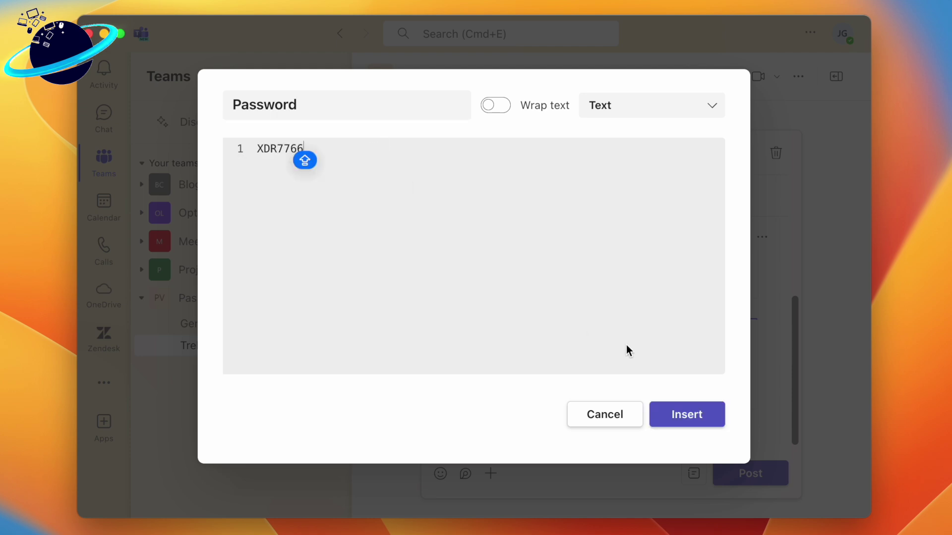
left_click(682, 414)
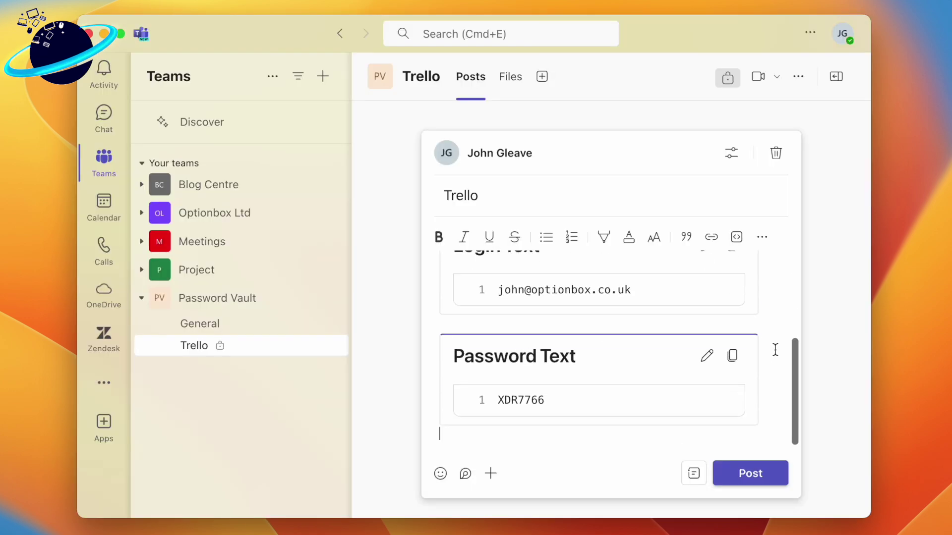
Post the Trello message, expand it, and copy the URL snippet's contents
left_click(777, 477)
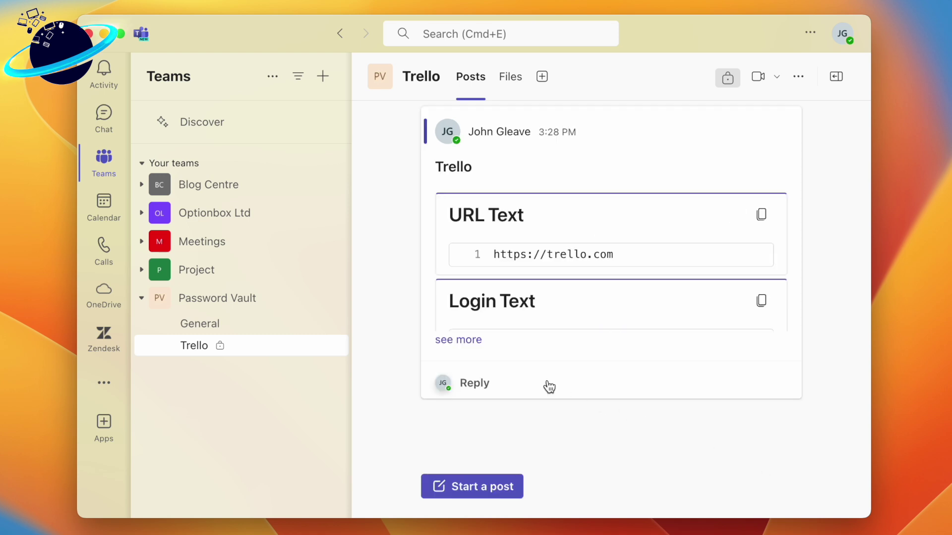
left_click(476, 341)
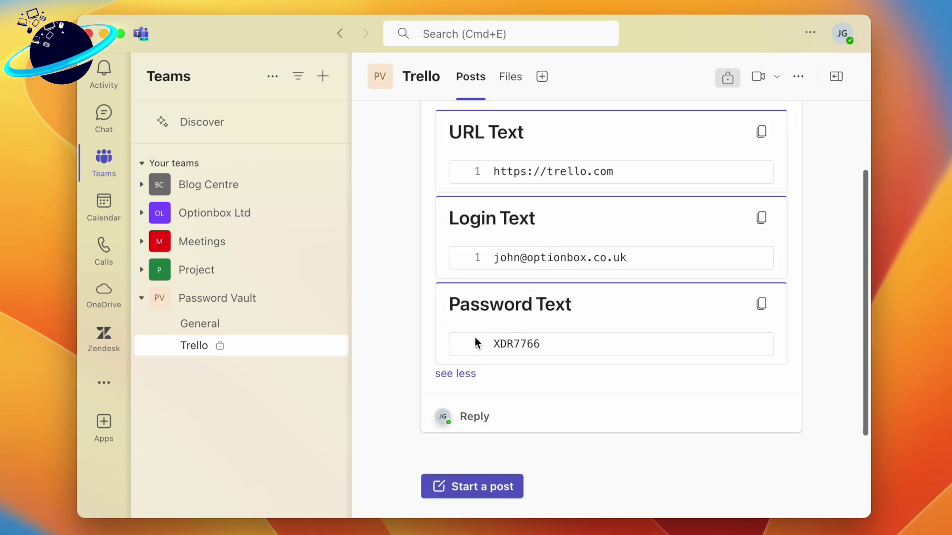
left_click(759, 134)
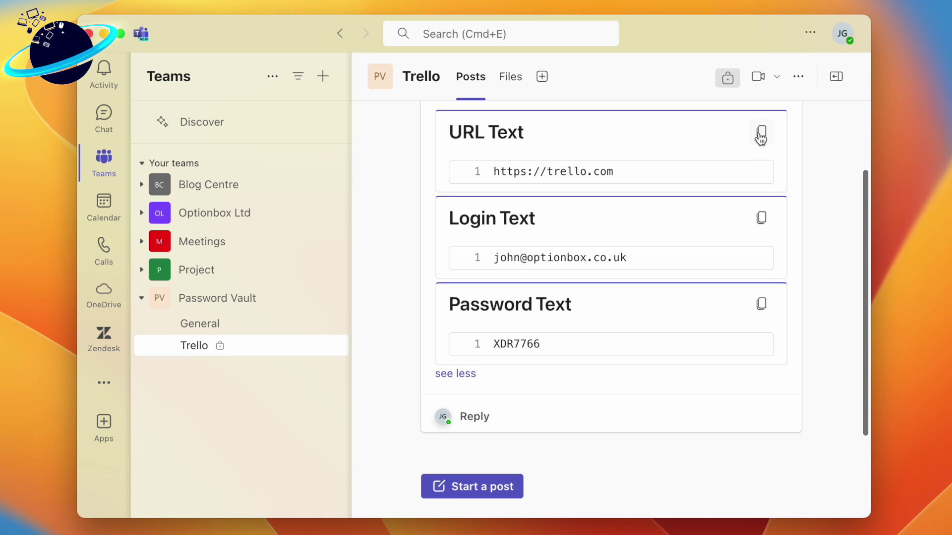
left_click(320, 347)
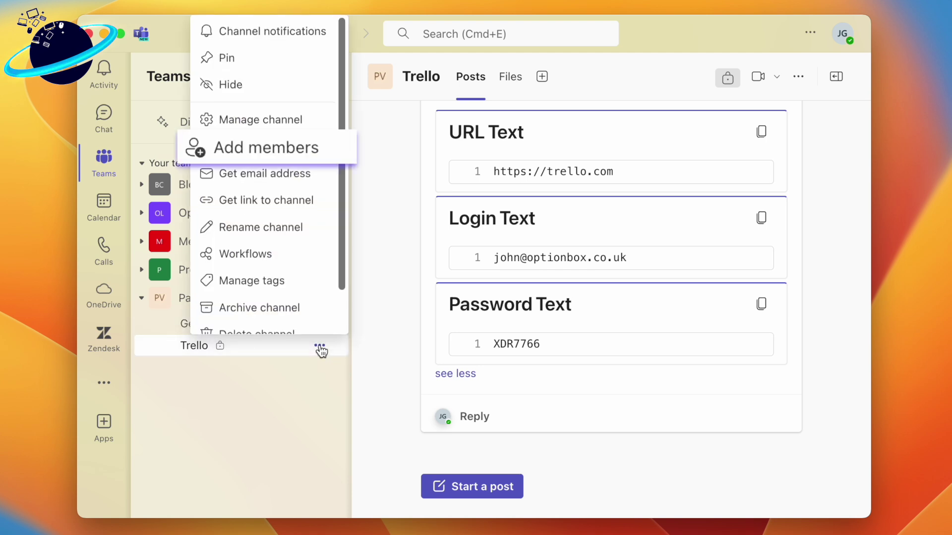
Remove the colleague from the Trello channel's Members and guests list in Manage channel
scroll(295, 259, "down", 1)
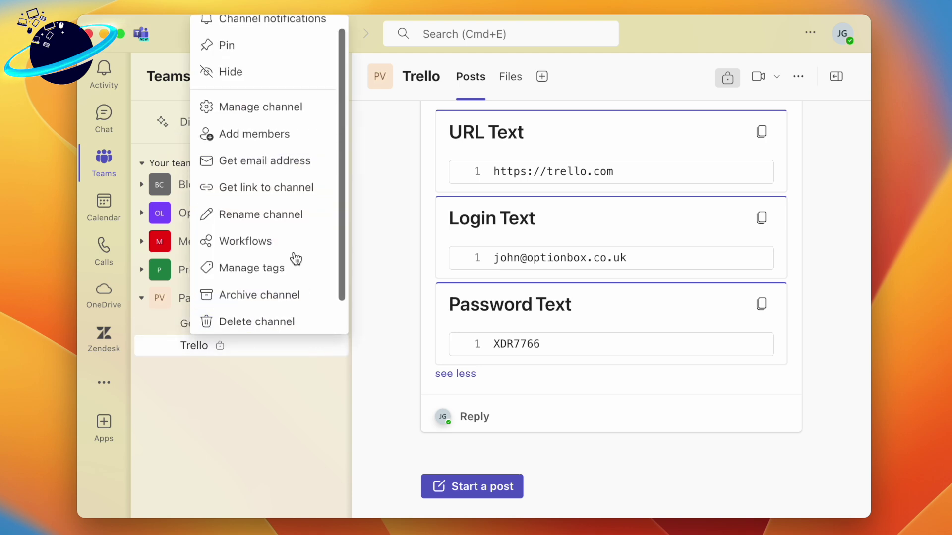
left_click(290, 112)
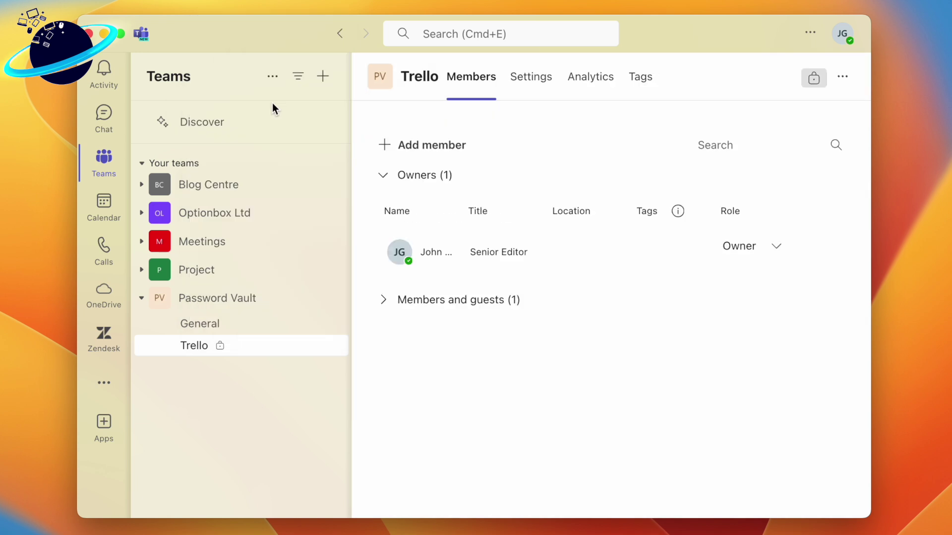
left_click(358, 301)
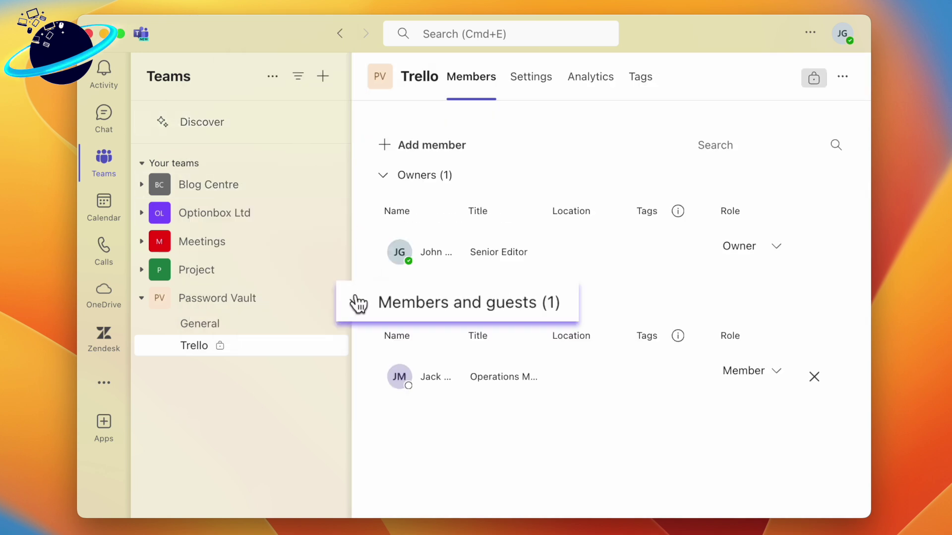
left_click(816, 378)
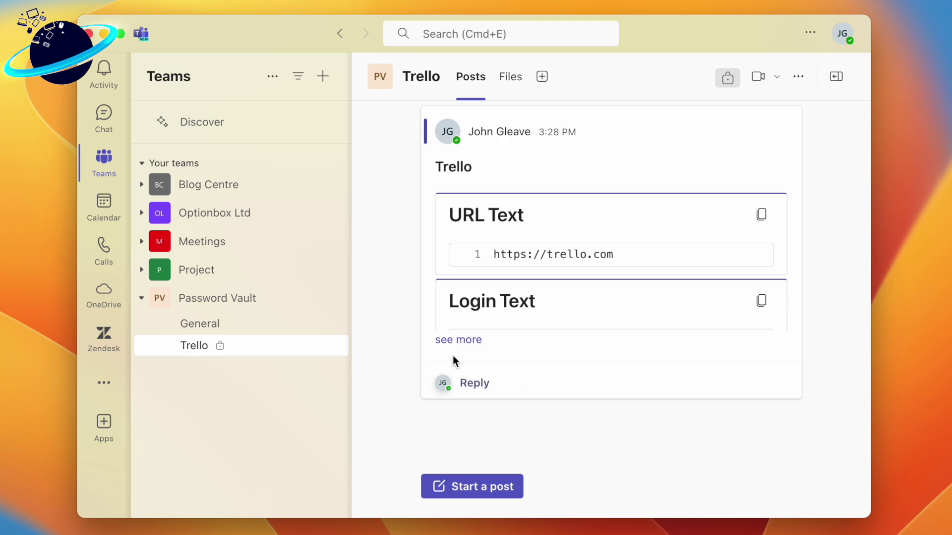
Upload vault.png as the Password Vault team picture in team settings and save it
left_click(330, 309)
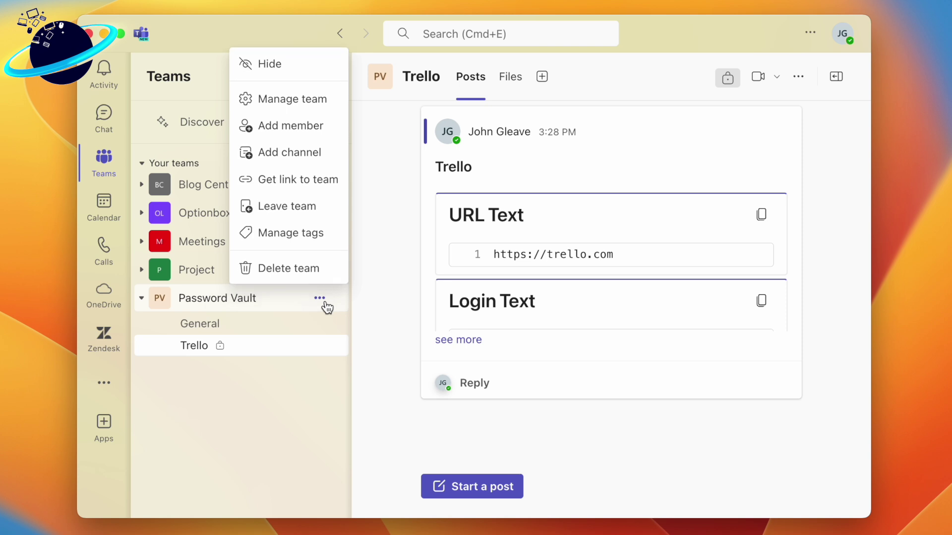
left_click(336, 108)
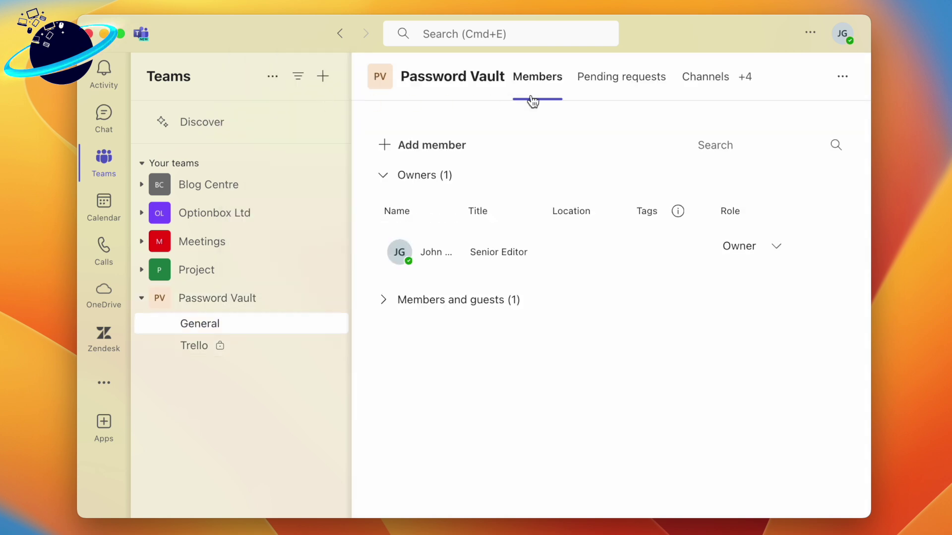
left_click(747, 82)
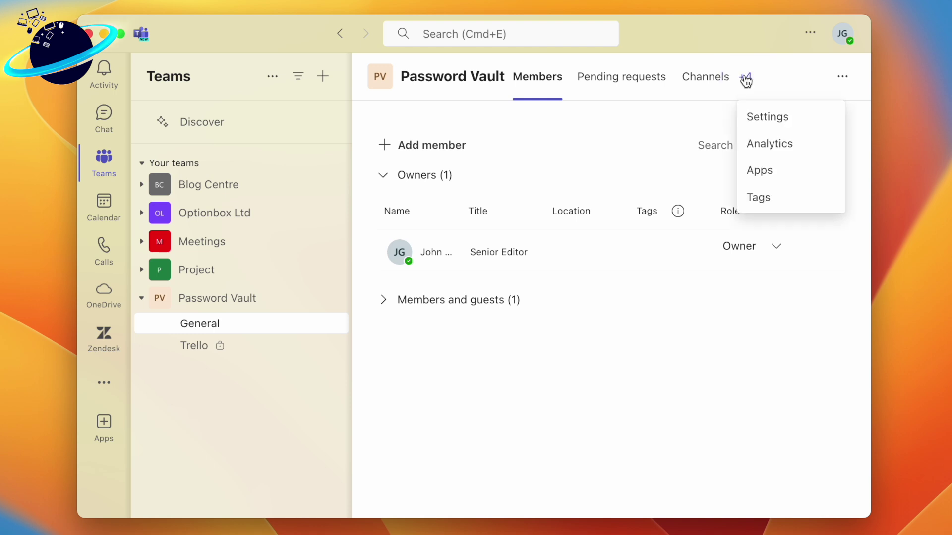
left_click(776, 126)
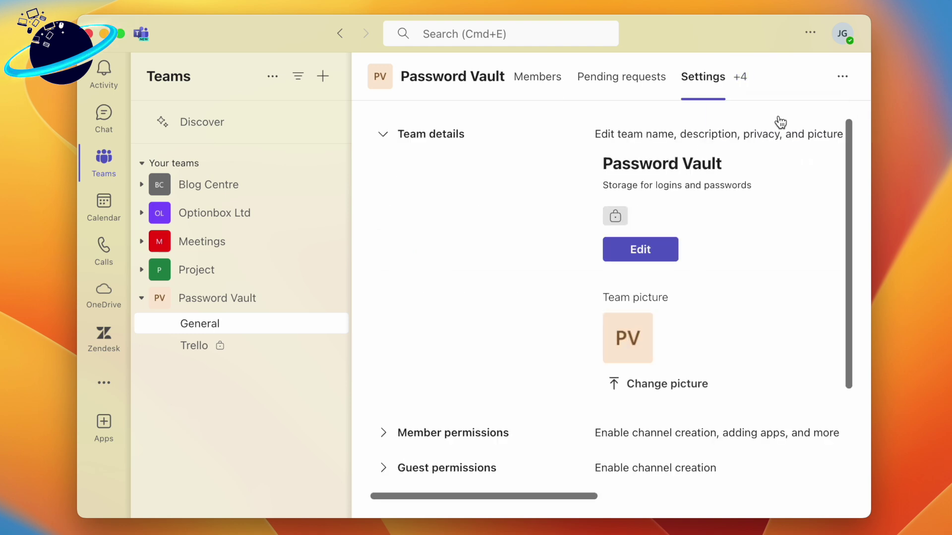
left_click(674, 391)
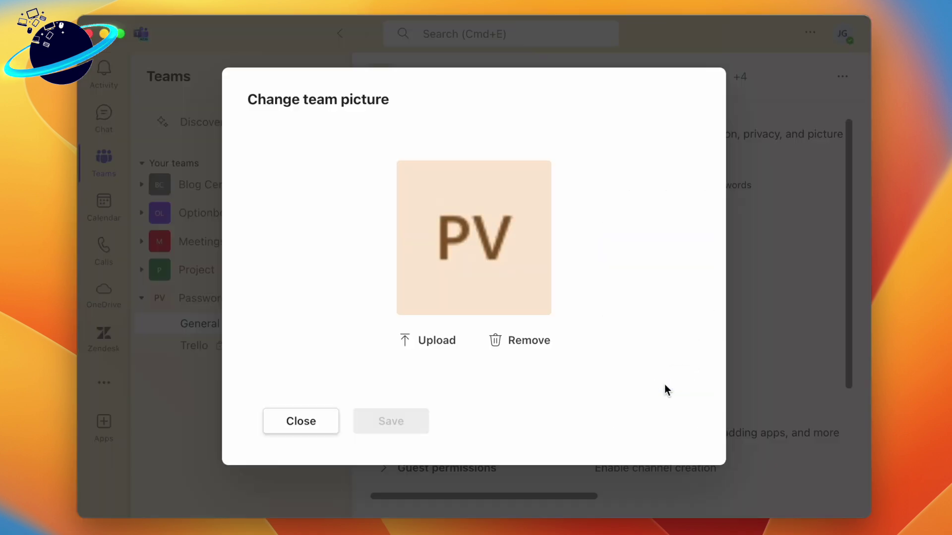
left_click(451, 344)
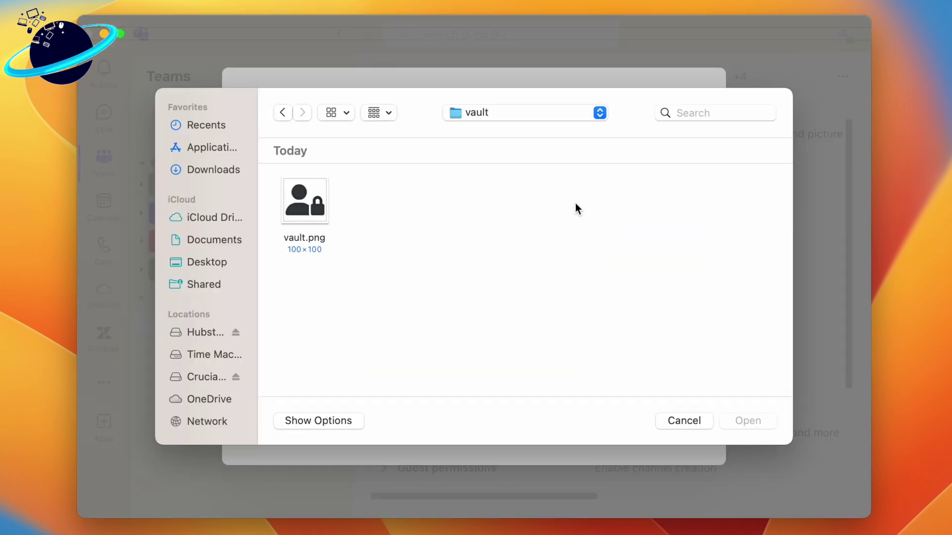
left_click(317, 201)
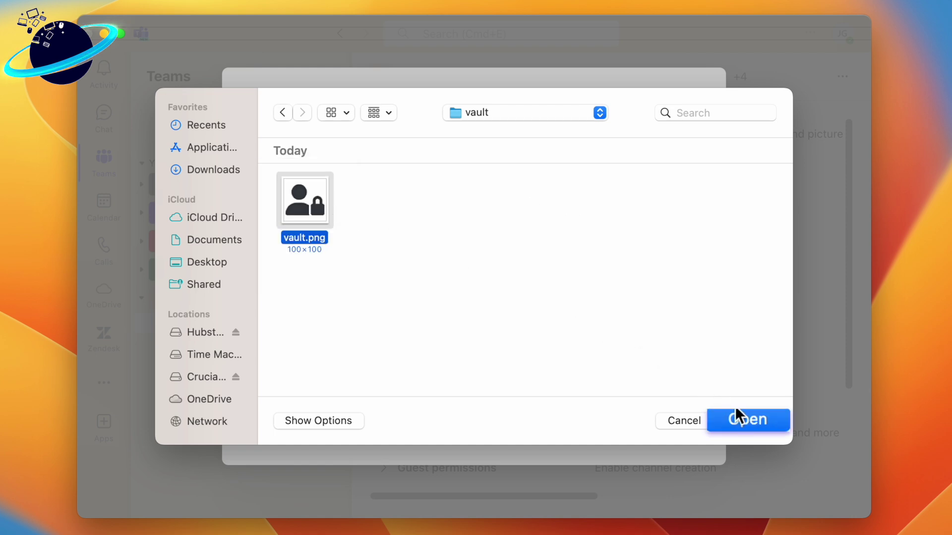
left_click(747, 421)
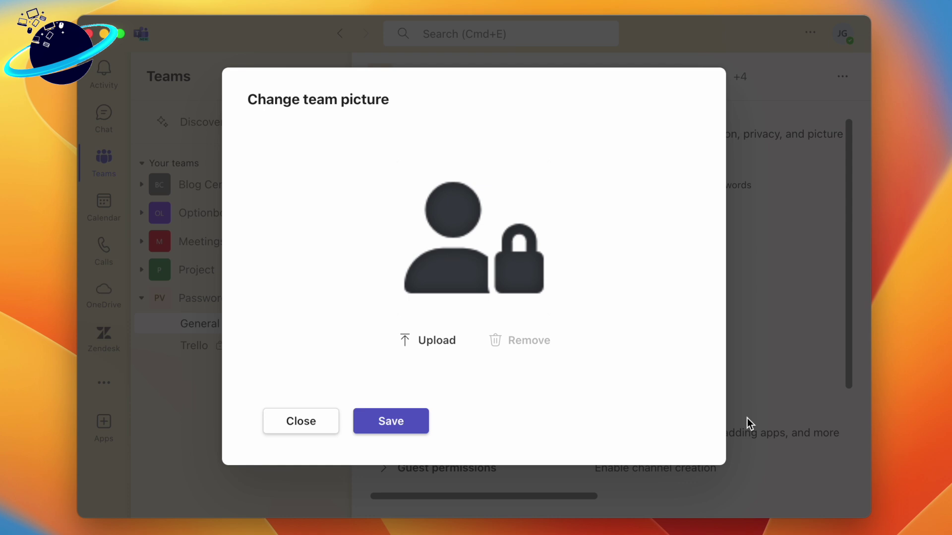
left_click(419, 424)
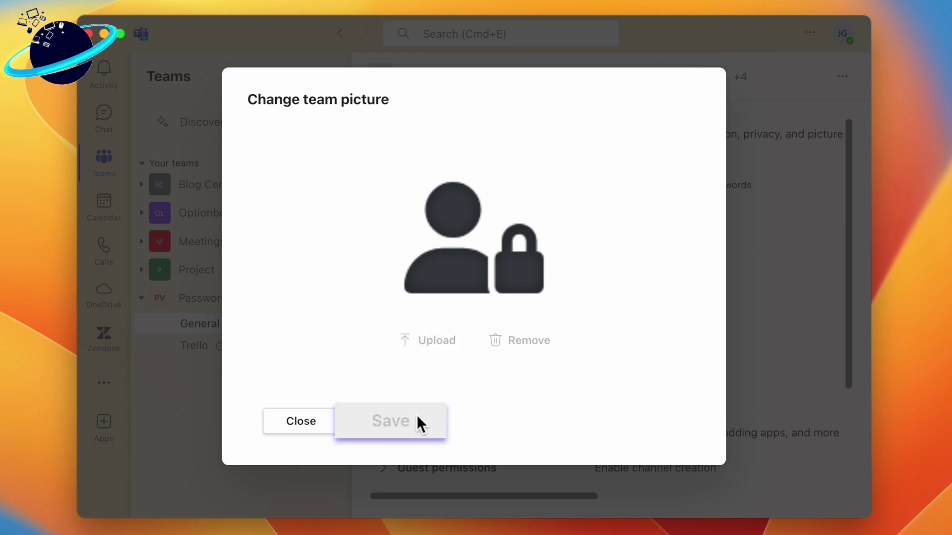